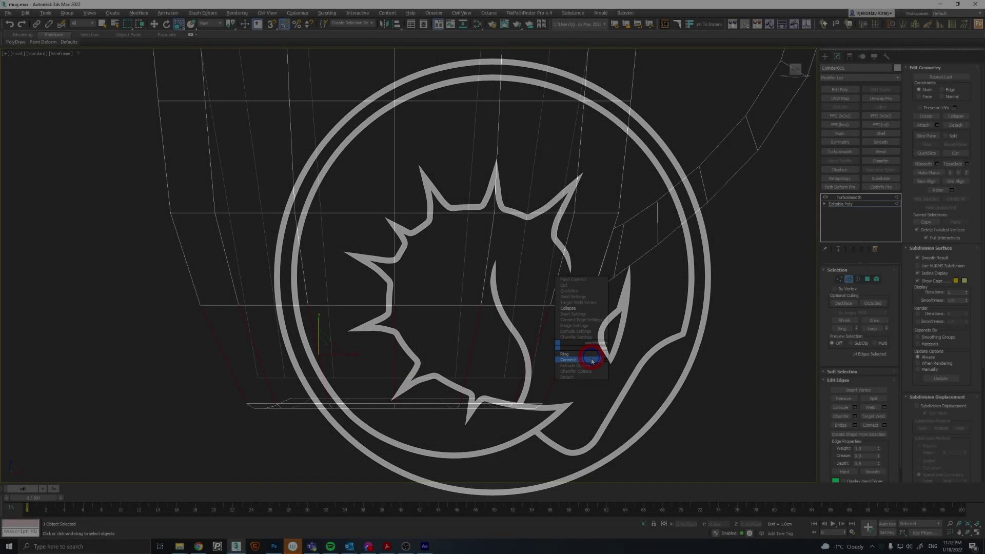
Step: Connect the selected outer edge ring into a new loop and slide it along the mug side
{"action": "left_click", "coordinate": [605, 361]}
{"action": "left_click", "coordinate": [418, 297]}
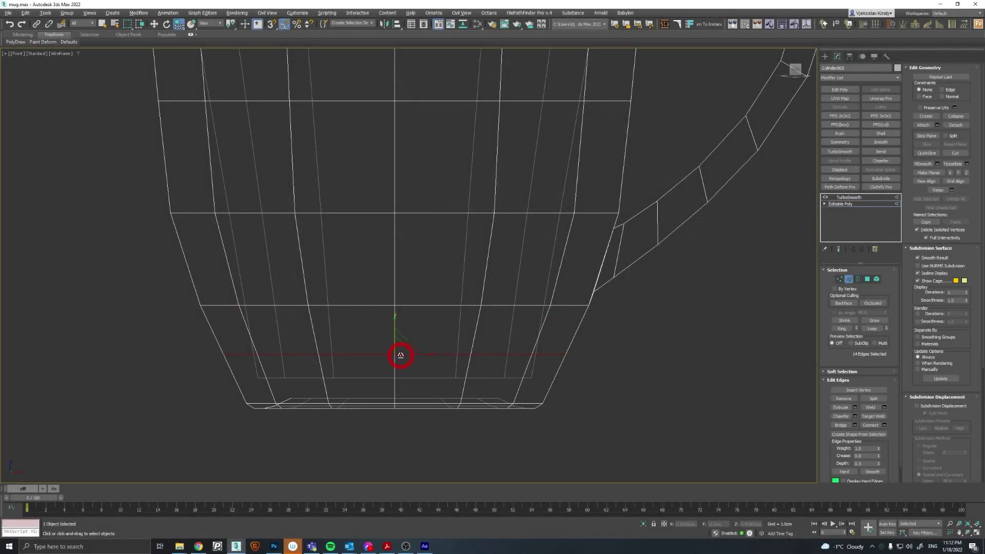
{"action": "left_click_drag", "start_coordinate": [399, 351], "coordinate": [398, 350]}
Step: Switch to Border mode, nudge the border, and change display modes to inspect inside the mug
{"action": "key", "text": "3"}
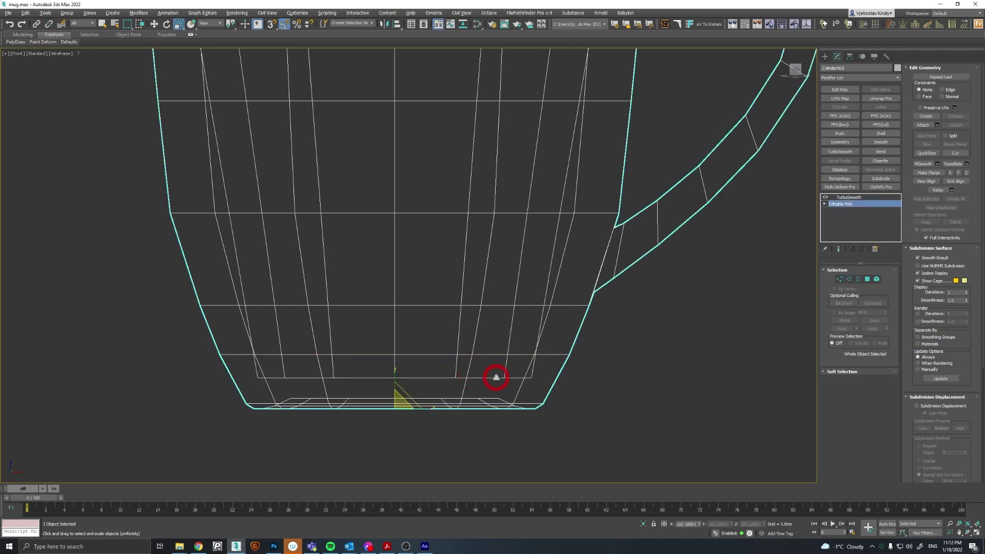
{"action": "scroll", "coordinate": [488, 378], "scroll_direction": "down", "scroll_amount": 5}
{"action": "middle_click_drag", "start_coordinate": [407, 310], "coordinate": [425, 345], "text": "alt"}
{"action": "scroll", "coordinate": [426, 346], "scroll_direction": "up", "scroll_amount": 3}
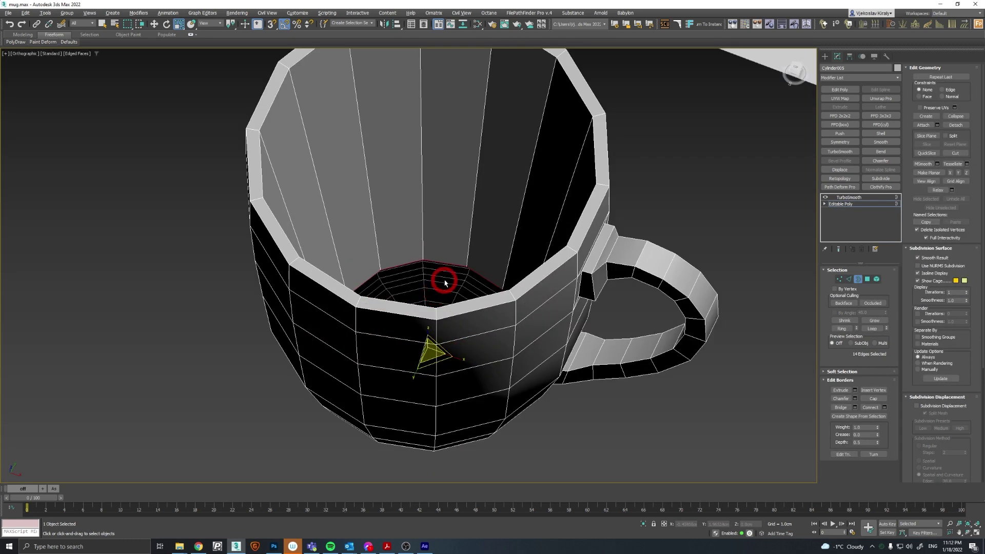
{"action": "key", "text": "v"}
{"action": "key", "text": "f"}
{"action": "key", "text": "F3"}
{"action": "scroll", "coordinate": [446, 305], "scroll_direction": "down", "scroll_amount": 2}
{"action": "scroll", "coordinate": [433, 300], "scroll_direction": "down", "scroll_amount": 2}
{"action": "left_click_drag", "start_coordinate": [432, 289], "coordinate": [430, 289]}
{"action": "middle_click_drag", "start_coordinate": [428, 290], "coordinate": [396, 273], "text": "alt"}
{"action": "key", "text": "F3"}
{"action": "key", "text": "v"}
{"action": "key", "text": "Escape"}
Step: Ring-select the inner vertical edges and connect them with a new loop via the quad menu
{"action": "key", "text": "2"}
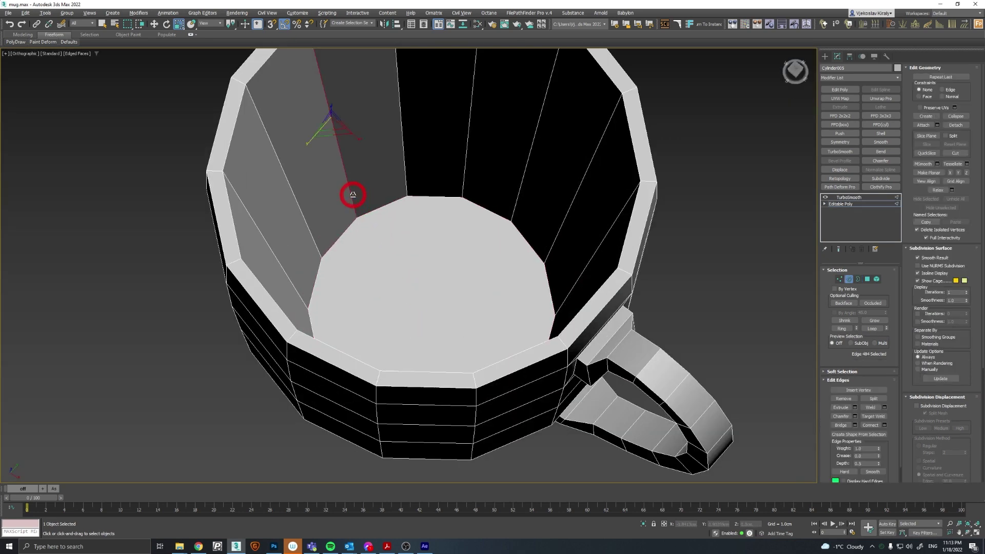
{"action": "right_click", "coordinate": [354, 198], "text": "shift"}
{"action": "left_click", "coordinate": [363, 207]}
{"action": "right_click", "coordinate": [433, 246], "text": "shift"}
{"action": "left_click", "coordinate": [484, 263]}
{"action": "middle_click_drag", "start_coordinate": [485, 263], "coordinate": [352, 285], "text": "alt"}
{"action": "left_click_drag", "start_coordinate": [417, 268], "coordinate": [414, 270]}
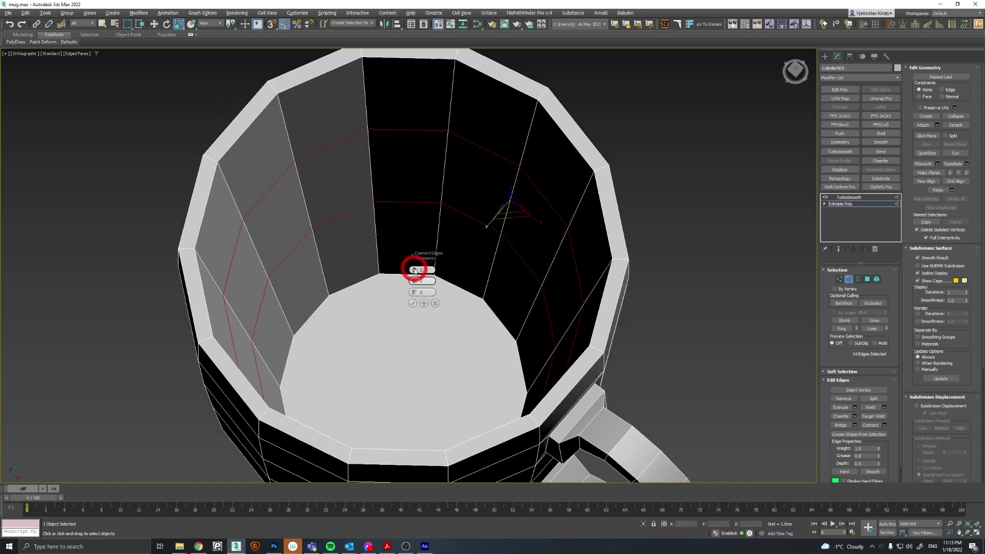
{"action": "left_click", "coordinate": [412, 303]}
Step: Switch to a wireframe Front view in Edge mode with the Scale tool active
{"action": "key", "text": "f"}
{"action": "scroll", "coordinate": [378, 230], "scroll_direction": "down", "scroll_amount": 3}
{"action": "key", "text": "F3"}
{"action": "key", "text": "2"}
{"action": "key", "text": "2"}
{"action": "key", "text": "r"}
Step: Scale four horizontal edge loops outward in the wireframe Front view, then return to shaded view
{"action": "left_click_drag", "start_coordinate": [413, 204], "coordinate": [413, 202]}
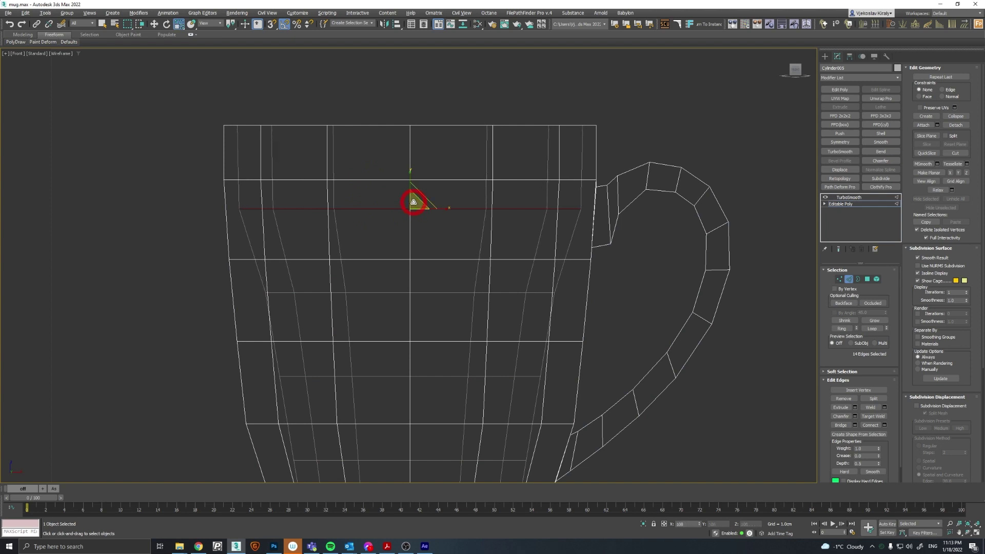
{"action": "double_click", "coordinate": [391, 291]}
{"action": "left_click_drag", "start_coordinate": [402, 290], "coordinate": [413, 288]}
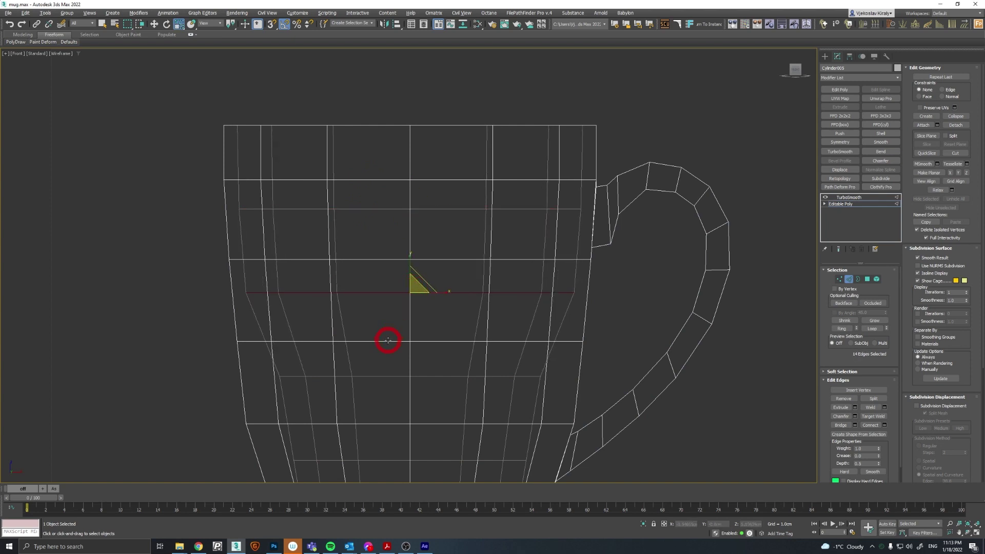
{"action": "double_click", "coordinate": [385, 375]}
{"action": "left_click_drag", "start_coordinate": [416, 369], "coordinate": [407, 362]}
{"action": "middle_click_drag", "start_coordinate": [407, 363], "coordinate": [370, 286]}
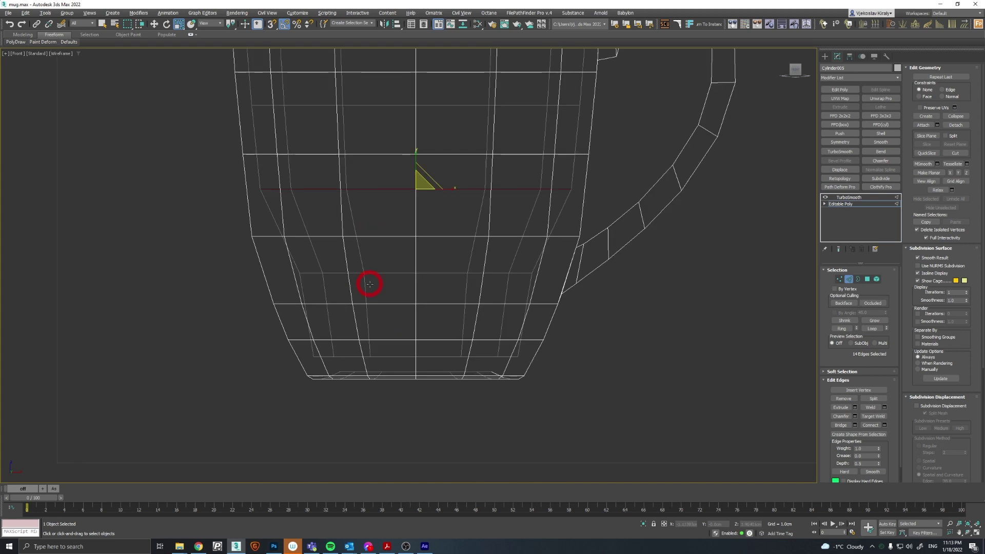
{"action": "double_click", "coordinate": [380, 273]}
{"action": "left_click_drag", "start_coordinate": [416, 270], "coordinate": [418, 263]}
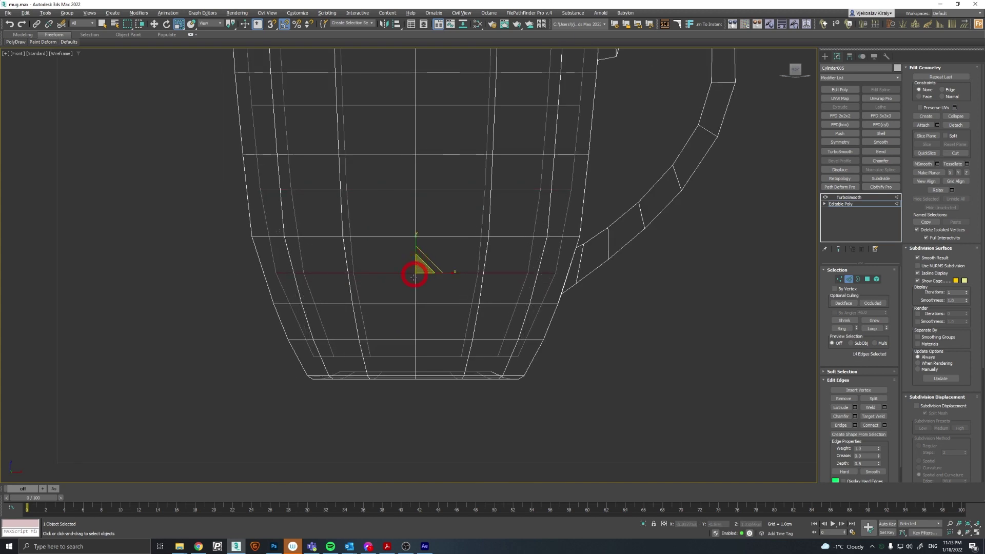
{"action": "key", "text": "F3"}
Step: Inset the mug's floor polygon using the quad menu Inset
{"action": "middle_click_drag", "start_coordinate": [401, 270], "coordinate": [391, 329], "text": "alt"}
{"action": "key", "text": "4"}
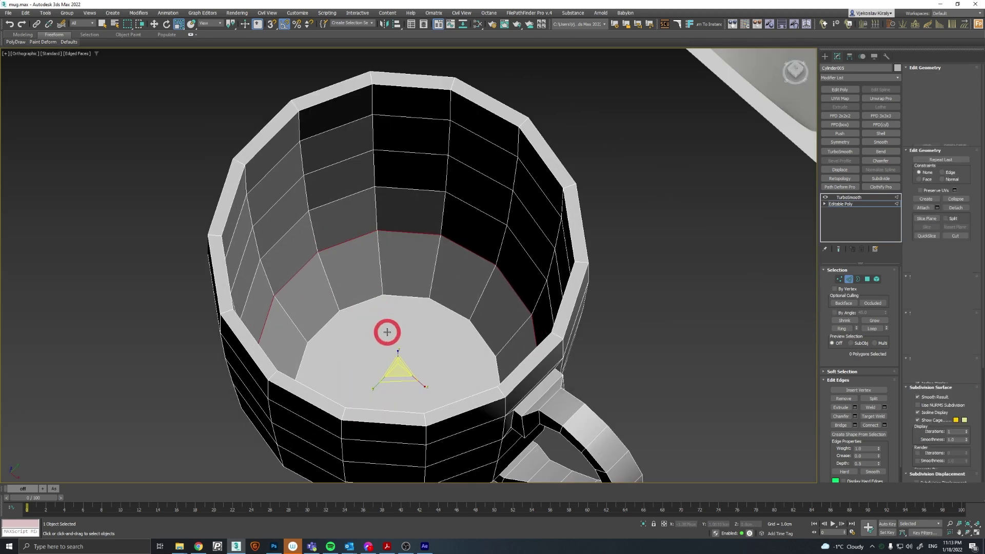
{"action": "left_click", "coordinate": [392, 330]}
{"action": "right_click", "coordinate": [391, 330]}
{"action": "left_click", "coordinate": [408, 351]}
{"action": "left_click_drag", "start_coordinate": [391, 346], "coordinate": [403, 378]}
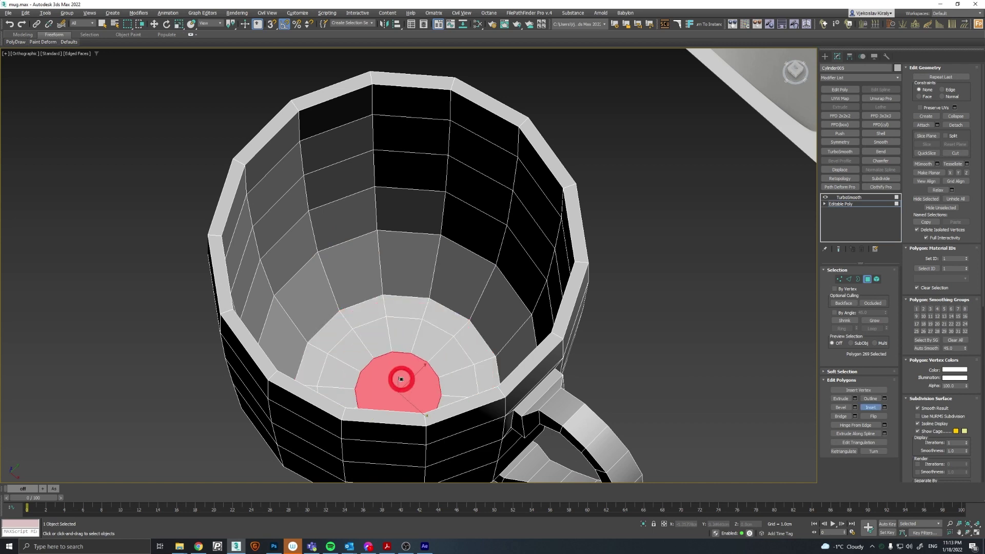
Step: Collapse the inset floor to a centre point and chamfer the floor-border edge loop
{"action": "left_click", "coordinate": [839, 280]}
{"action": "left_click", "coordinate": [955, 116]}
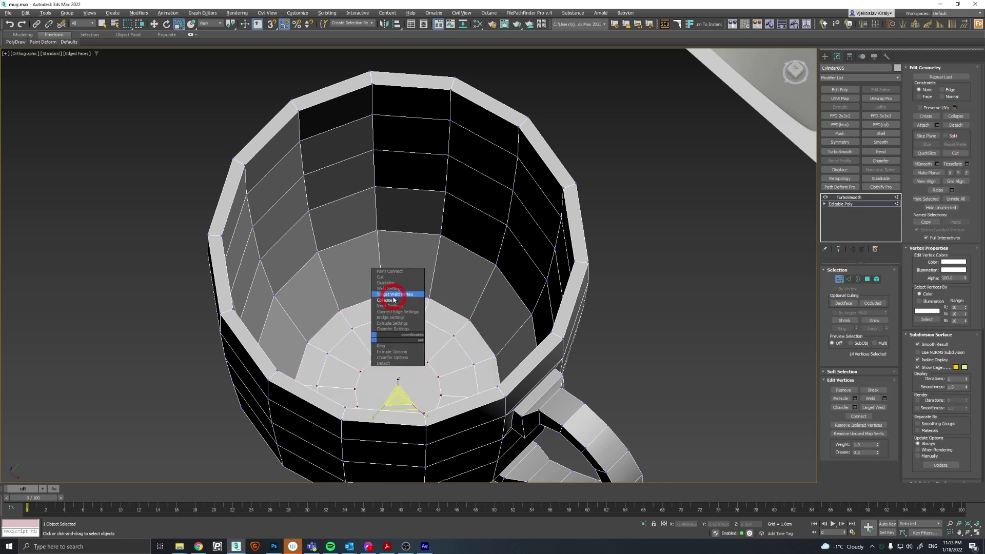
{"action": "key", "text": "2"}
{"action": "scroll", "coordinate": [367, 260], "scroll_direction": "up", "scroll_amount": 2}
{"action": "double_click", "coordinate": [384, 282]}
{"action": "key", "text": "ctrl+shift+c"}
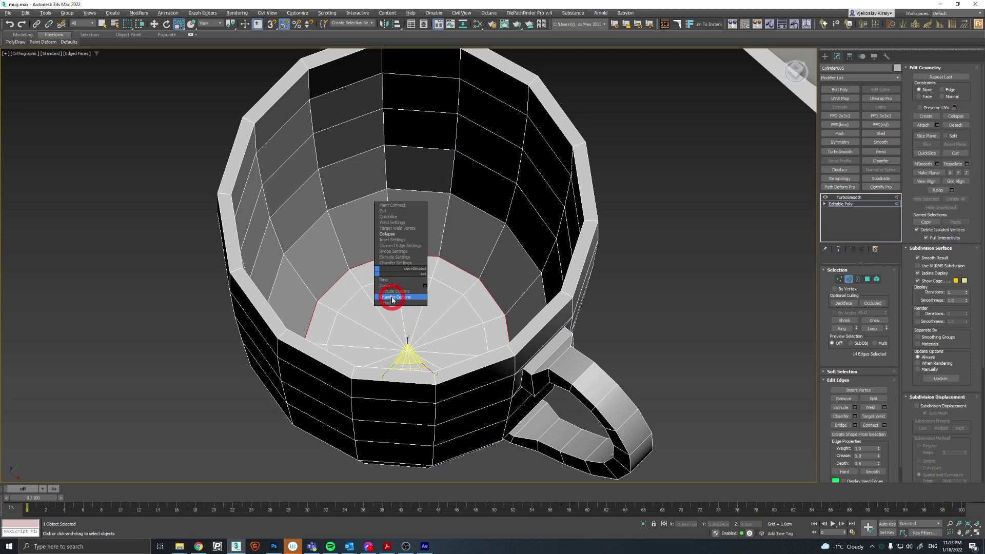
{"action": "scroll", "coordinate": [392, 292], "scroll_direction": "up", "scroll_amount": 5}
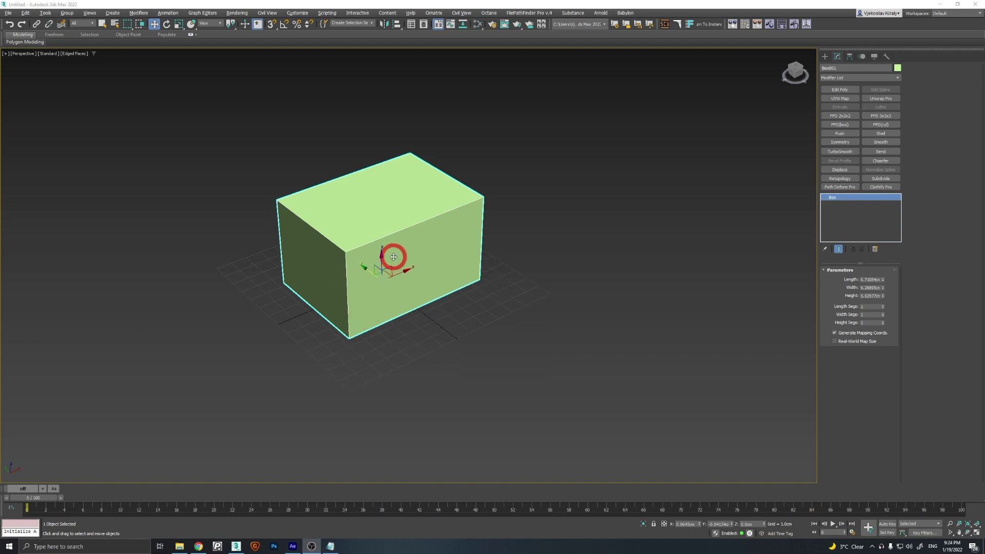
Step: Enter Vertex mode on the editable poly box and bring up the custom quad menu
{"action": "left_click", "coordinate": [397, 243]}
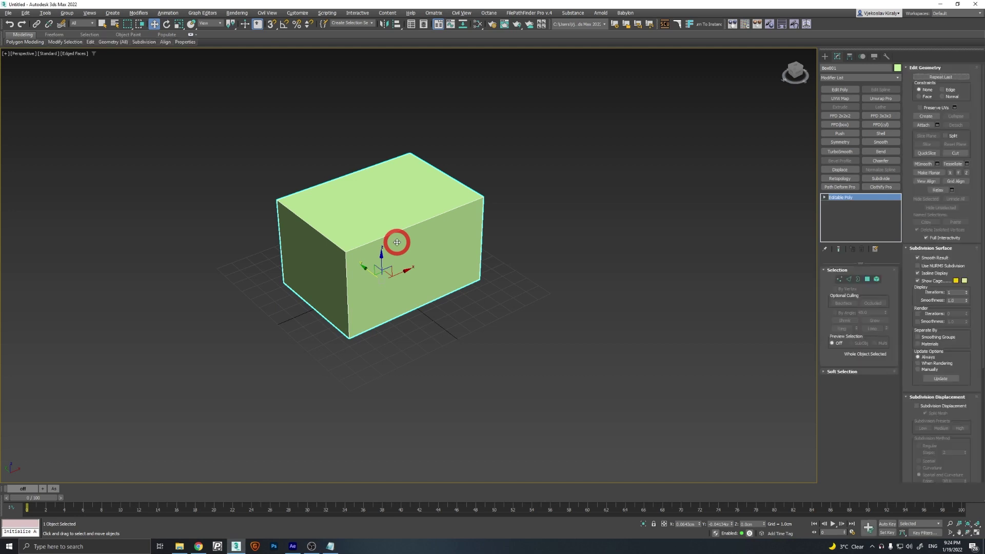
{"action": "key", "text": "1"}
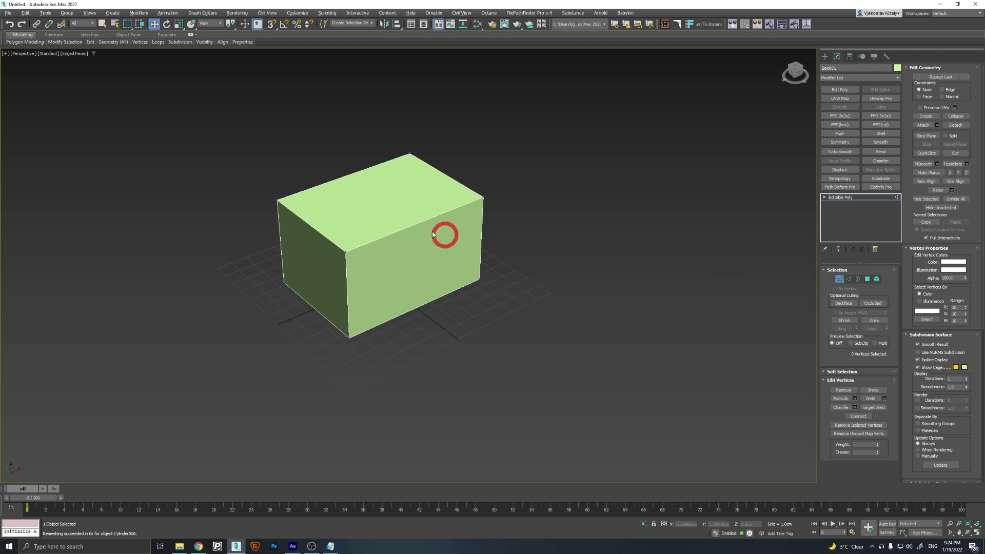
{"action": "right_click", "coordinate": [410, 246]}
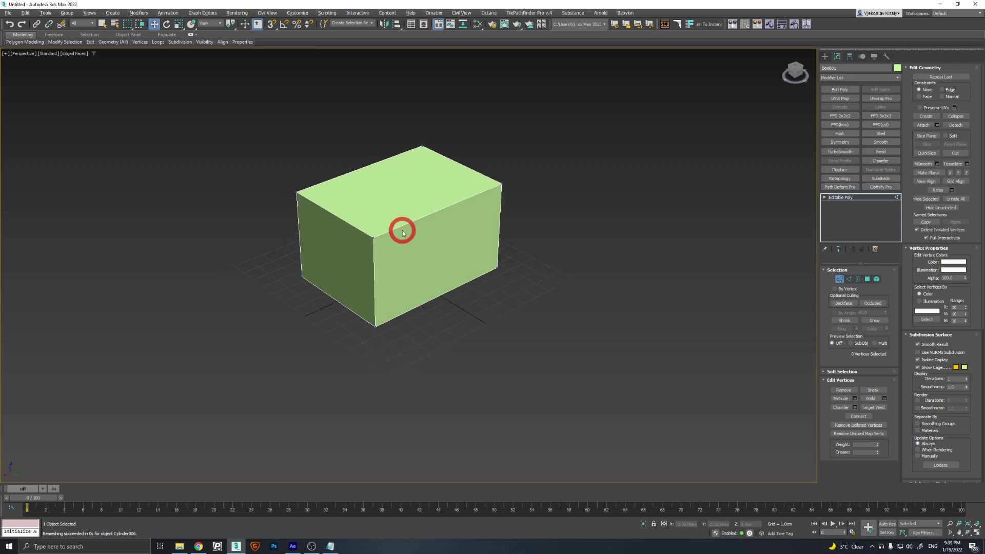
Step: Ring a top edge and connect it into two new edge loops
{"action": "key", "text": "2"}
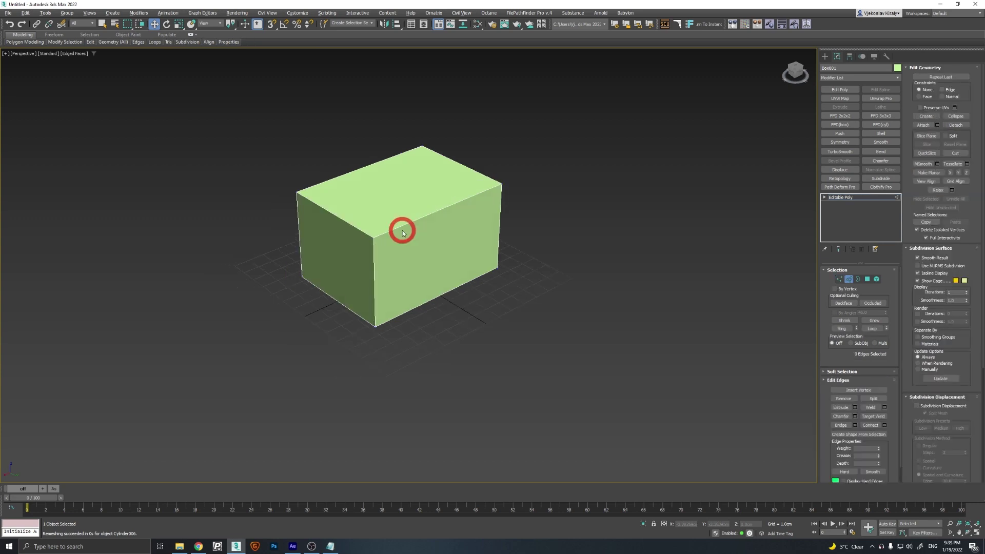
{"action": "left_click", "coordinate": [400, 227]}
{"action": "right_click", "coordinate": [401, 224]}
{"action": "left_click", "coordinate": [411, 233]}
{"action": "right_click", "coordinate": [407, 226]}
{"action": "left_click", "coordinate": [459, 233]}
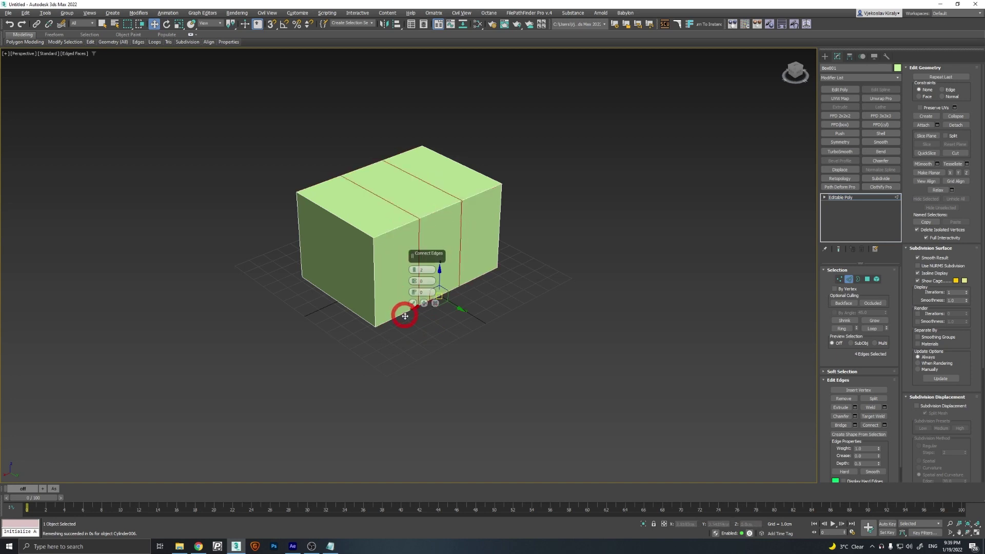
{"action": "left_click", "coordinate": [410, 302]}
Step: Select the box's top edge loop and chamfer it using Chamfer settings
{"action": "double_click", "coordinate": [397, 226]}
{"action": "left_click", "coordinate": [356, 225], "text": "ctrl"}
{"action": "left_click", "coordinate": [332, 179], "text": "ctrl"}
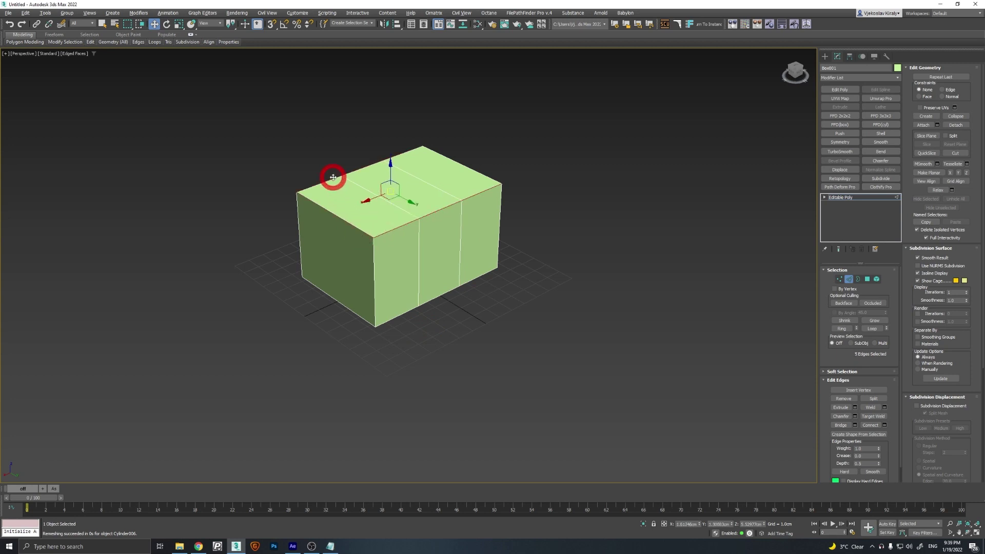
{"action": "double_click", "coordinate": [467, 169], "text": "ctrl"}
{"action": "right_click", "coordinate": [437, 206]}
{"action": "left_click", "coordinate": [464, 230]}
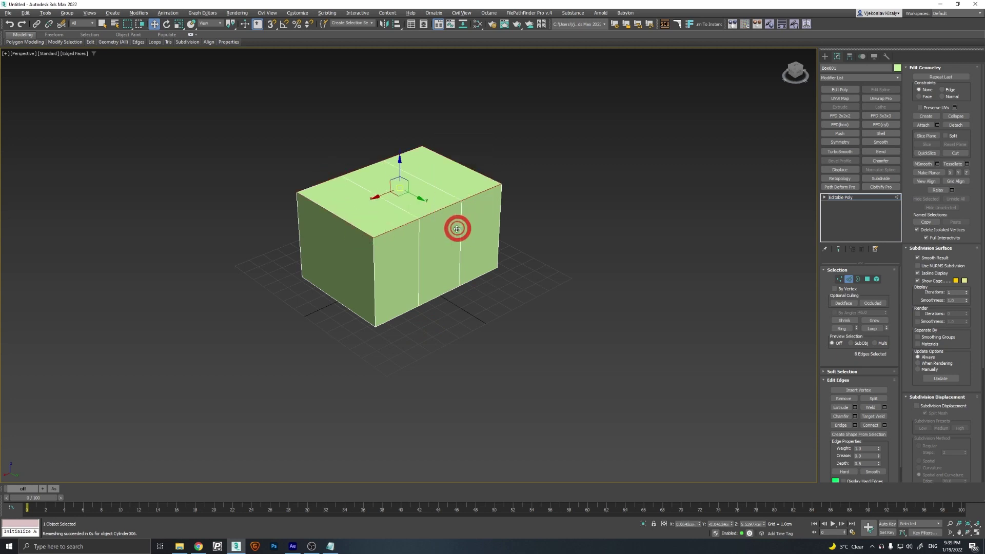
{"action": "left_click_drag", "start_coordinate": [413, 280], "coordinate": [422, 245]}
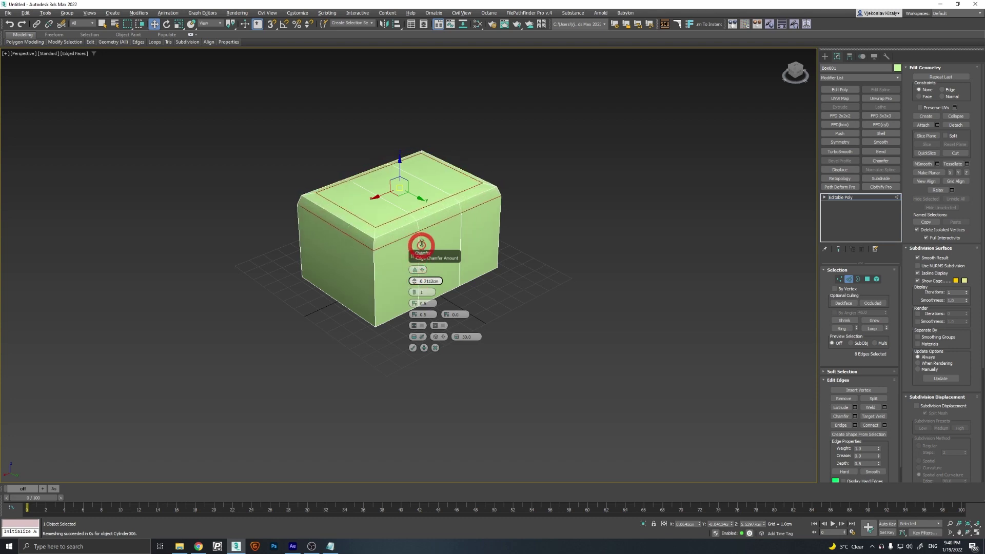
{"action": "left_click", "coordinate": [413, 347]}
Step: Extrude a vertical edge loop with negative height to form a groove
{"action": "double_click", "coordinate": [415, 269]}
{"action": "right_click", "coordinate": [416, 268]}
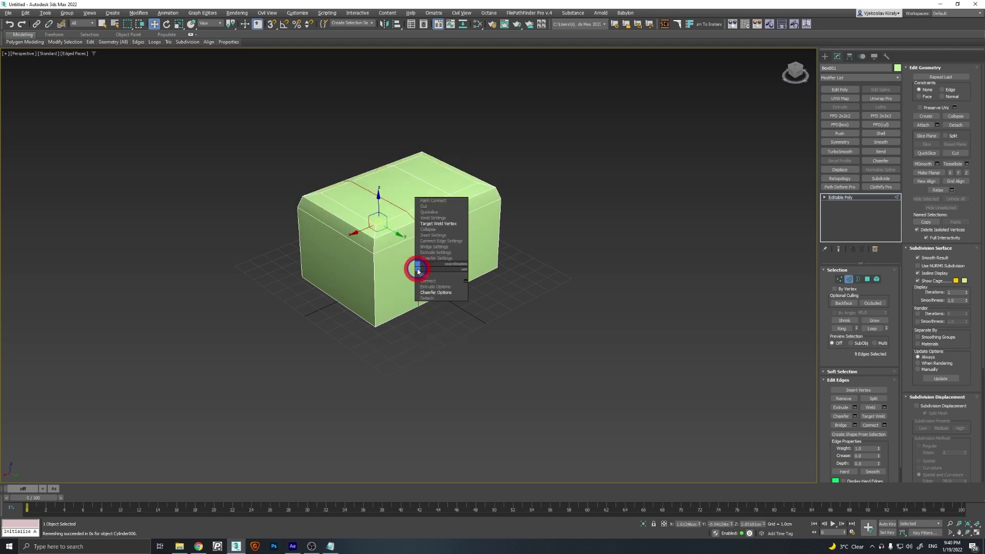
{"action": "left_click", "coordinate": [447, 285]}
{"action": "mouse_move", "coordinate": [412, 270]}
{"action": "left_mouse_down"}
{"action": "mouse_move", "coordinate": [407, 353]}
{"action": "mouse_move", "coordinate": [409, 321]}
{"action": "mouse_move", "coordinate": [411, 336]}
{"action": "left_mouse_up"}
{"action": "left_click", "coordinate": [413, 291]}
Step: Cut a new edge across the box top from a vertex using quad menu Cut
{"action": "key", "text": "1"}
{"action": "right_click", "coordinate": [435, 216]}
{"action": "left_click", "coordinate": [457, 164]}
{"action": "middle_click_drag", "start_coordinate": [409, 194], "coordinate": [418, 209], "text": "alt"}
{"action": "left_click", "coordinate": [428, 210]}
{"action": "left_click", "coordinate": [457, 171]}
{"action": "mouse_move", "coordinate": [445, 187]}
{"action": "middle_mouse_down", "text": "alt"}
{"action": "mouse_move", "coordinate": [453, 190]}
{"action": "mouse_move", "coordinate": [422, 172]}
{"action": "middle_mouse_up", "text": "alt"}
{"action": "scroll", "coordinate": [423, 178], "scroll_direction": "up", "scroll_amount": 3}
Step: Target Weld a vertex onto its neighbour from the quad menu
{"action": "right_click", "coordinate": [421, 192]}
{"action": "left_click", "coordinate": [421, 195]}
{"action": "right_click", "coordinate": [440, 213]}
{"action": "left_click", "coordinate": [455, 161]}
{"action": "left_click", "coordinate": [419, 216]}
{"action": "left_click", "coordinate": [336, 171]}
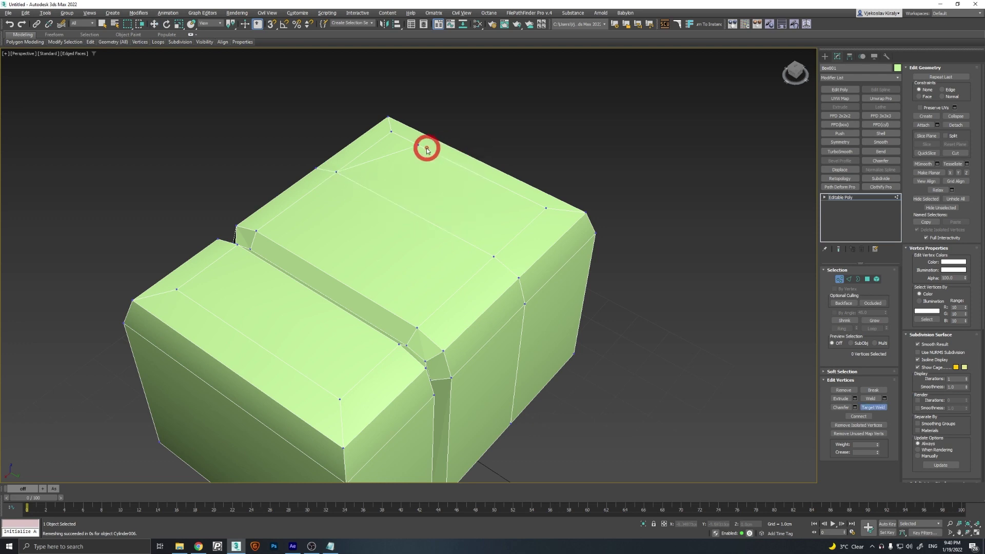
Step: Target-weld a stray vertex into its corner, preview the vertex quad menu, and exit with Esc
{"action": "left_click", "coordinate": [418, 145]}
{"action": "left_click", "coordinate": [392, 133]}
{"action": "scroll", "coordinate": [396, 200], "scroll_direction": "down", "scroll_amount": 2}
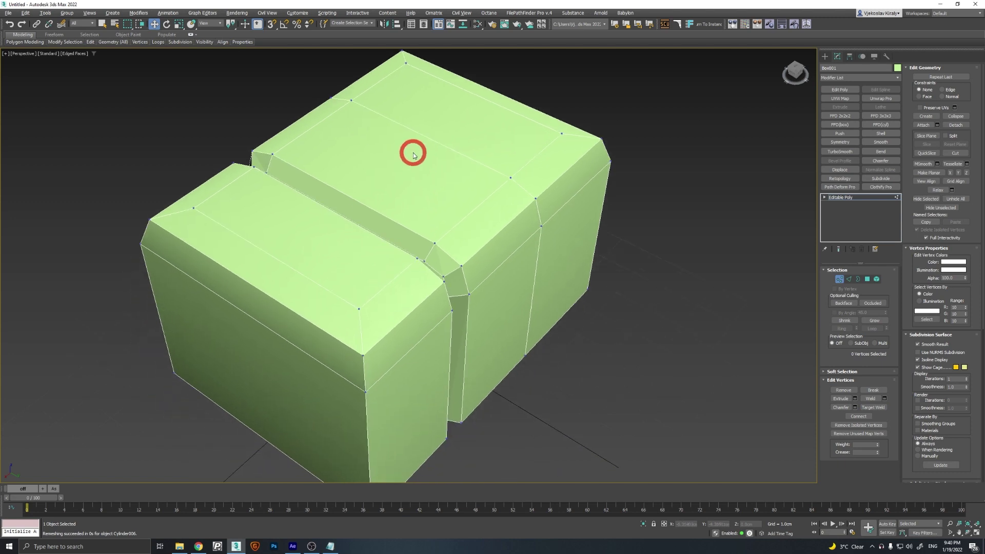
{"action": "scroll", "coordinate": [409, 153], "scroll_direction": "down", "scroll_amount": 2}
{"action": "middle_click_drag", "start_coordinate": [411, 172], "coordinate": [390, 186], "text": "alt"}
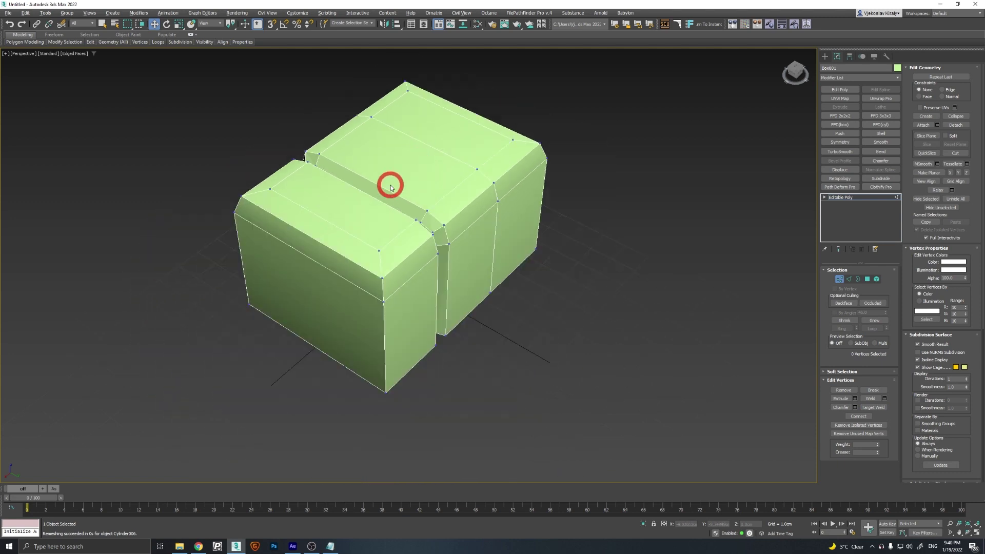
{"action": "right_click", "coordinate": [453, 218]}
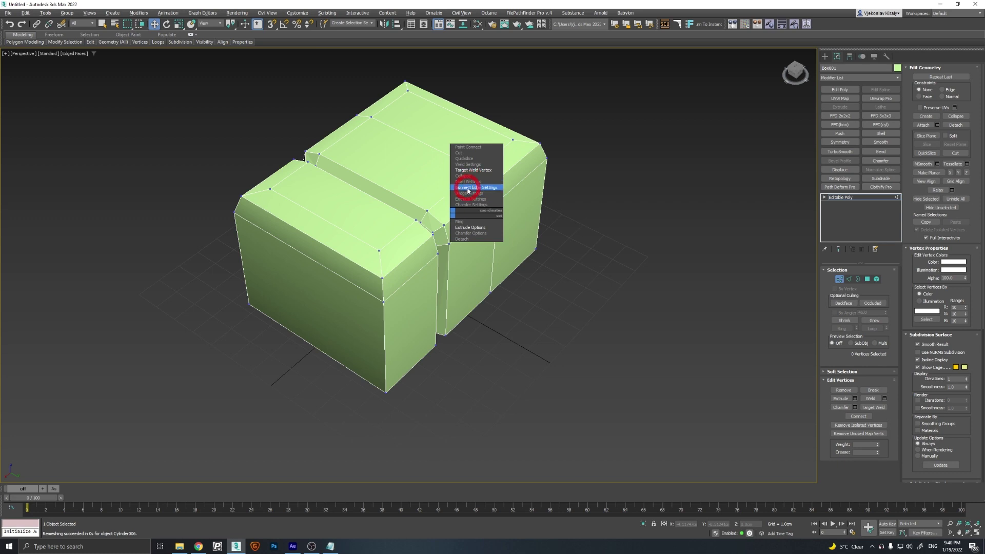
{"action": "key", "text": "Escape"}
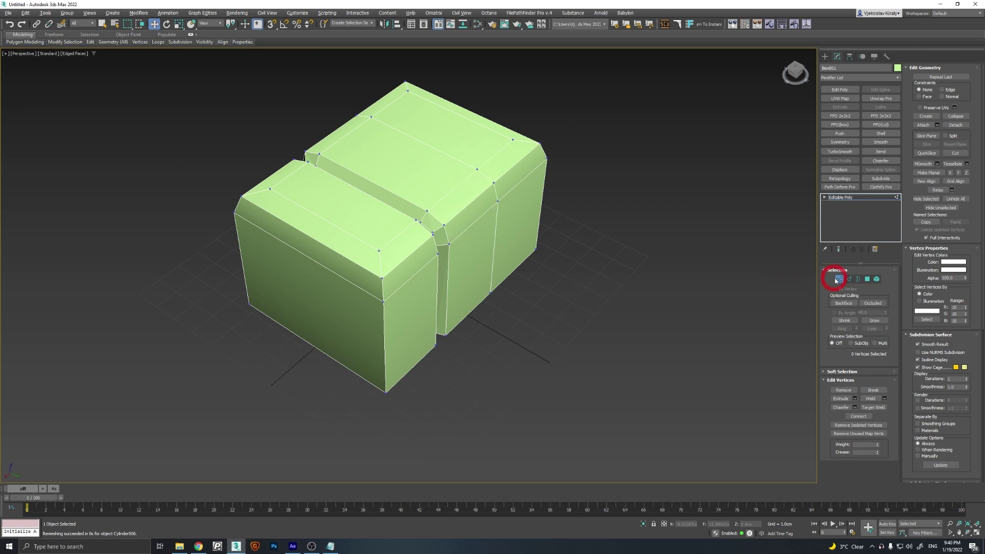
Step: Draw an open line spline beside the box with the Shapes Line tool
{"action": "left_click", "coordinate": [839, 279]}
{"action": "middle_click_drag", "start_coordinate": [650, 275], "coordinate": [469, 189]}
{"action": "scroll", "coordinate": [469, 189], "scroll_direction": "down", "scroll_amount": 2}
{"action": "left_click", "coordinate": [825, 57]}
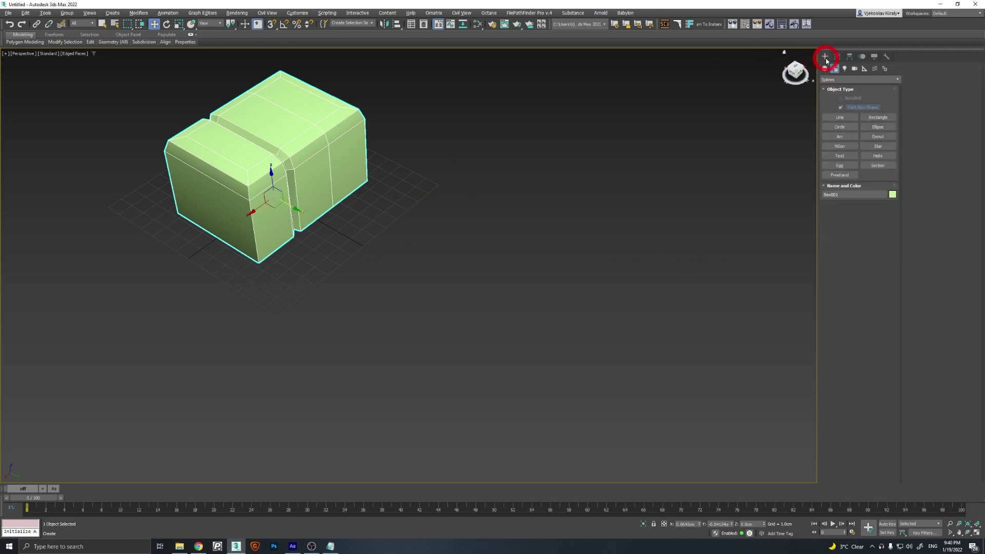
{"action": "left_click", "coordinate": [838, 117]}
{"action": "left_click", "coordinate": [356, 302]}
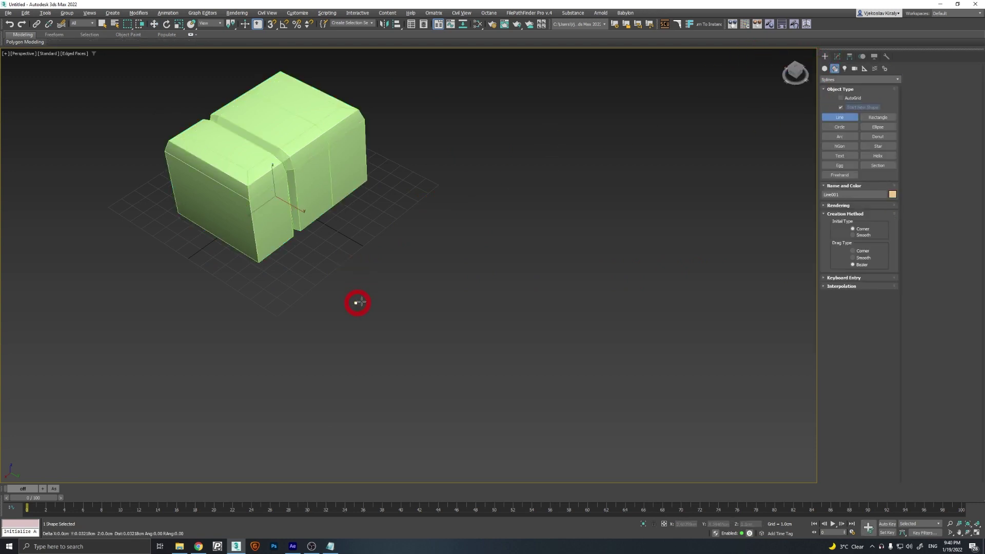
{"action": "left_click", "coordinate": [464, 210]}
{"action": "left_click", "coordinate": [580, 276]}
{"action": "right_click", "coordinate": [464, 363]}
Step: Fillet the spline's top corner vertex into an arc from the quad menu
{"action": "key", "text": "w"}
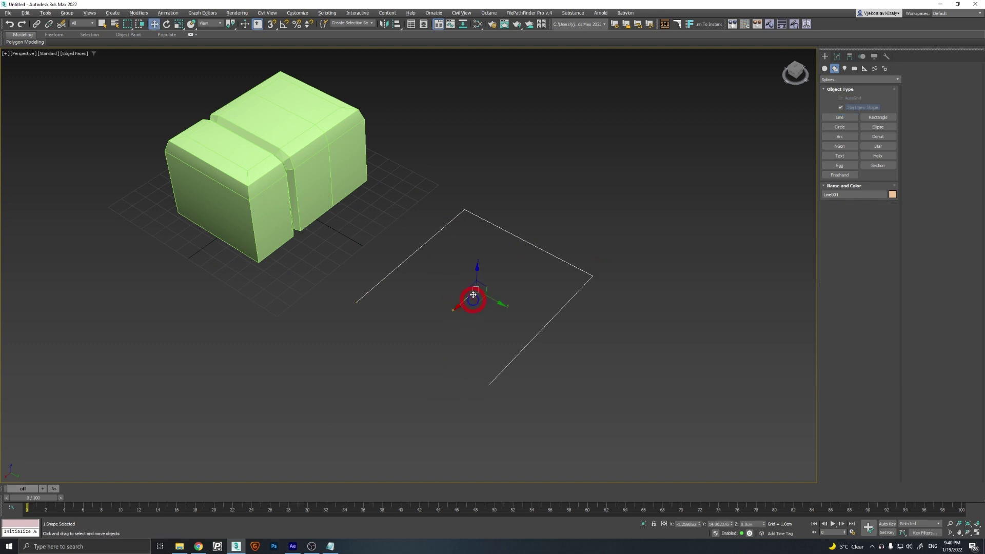
{"action": "key", "text": "1"}
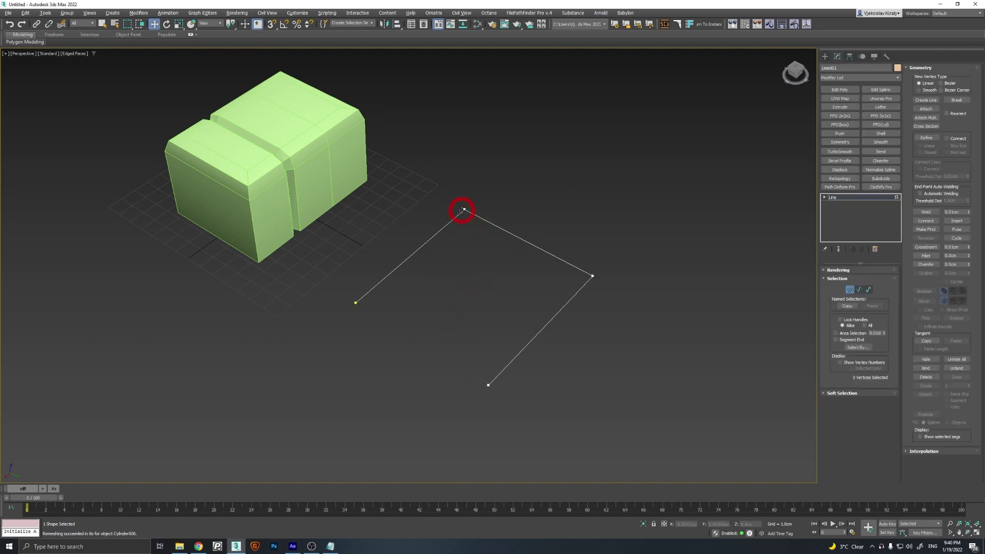
{"action": "left_click", "coordinate": [464, 210]}
{"action": "right_click", "coordinate": [472, 217]}
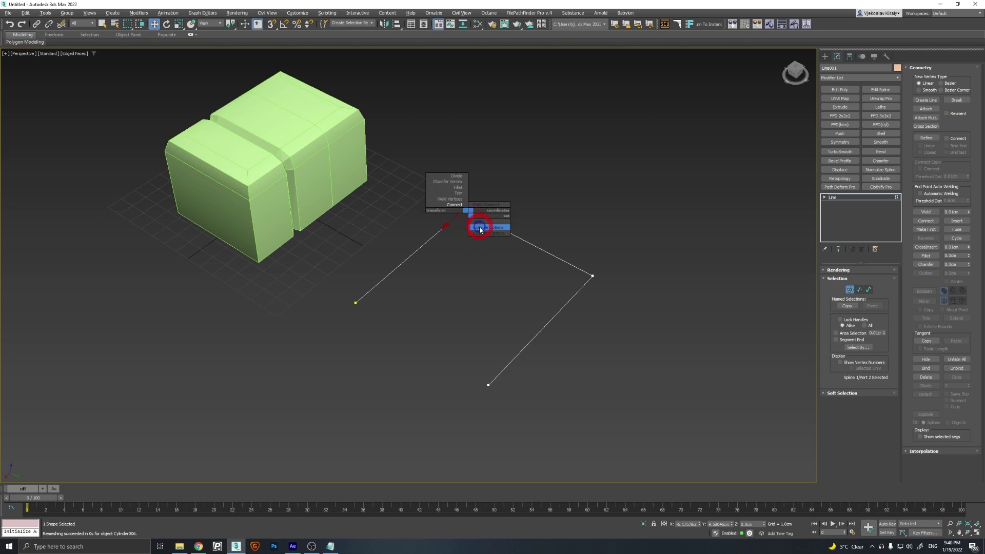
{"action": "left_click", "coordinate": [457, 190]}
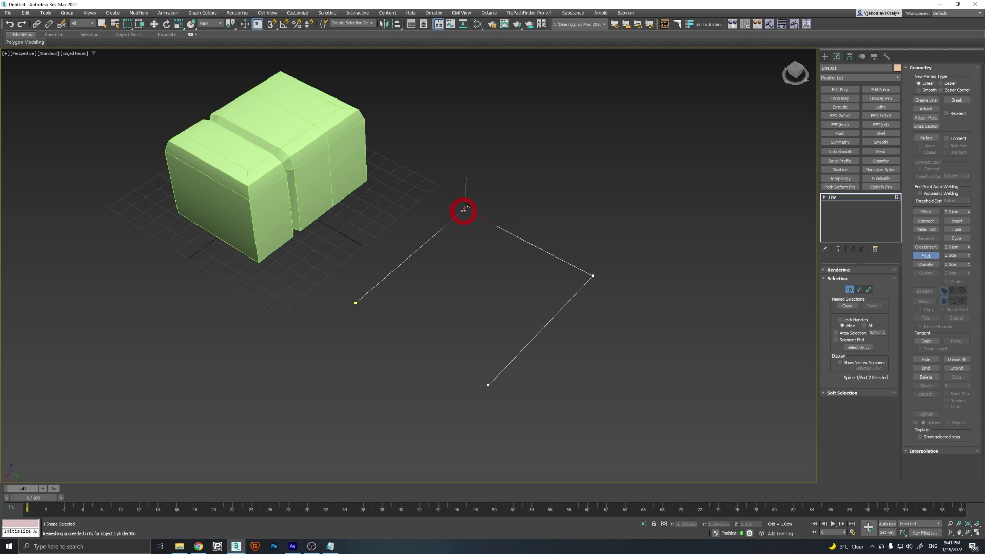
{"action": "left_click_drag", "start_coordinate": [464, 210], "coordinate": [489, 152]}
Step: Close the spline by connecting its two open end vertices with quad menu Connect
{"action": "right_click", "coordinate": [477, 369]}
{"action": "left_click", "coordinate": [414, 344]}
{"action": "right_click", "coordinate": [422, 321]}
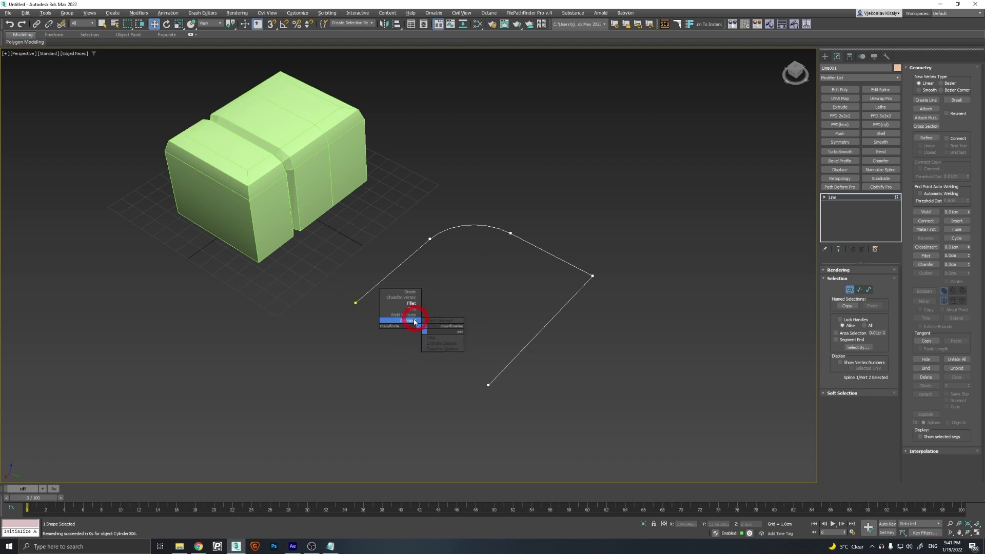
{"action": "left_click", "coordinate": [411, 324]}
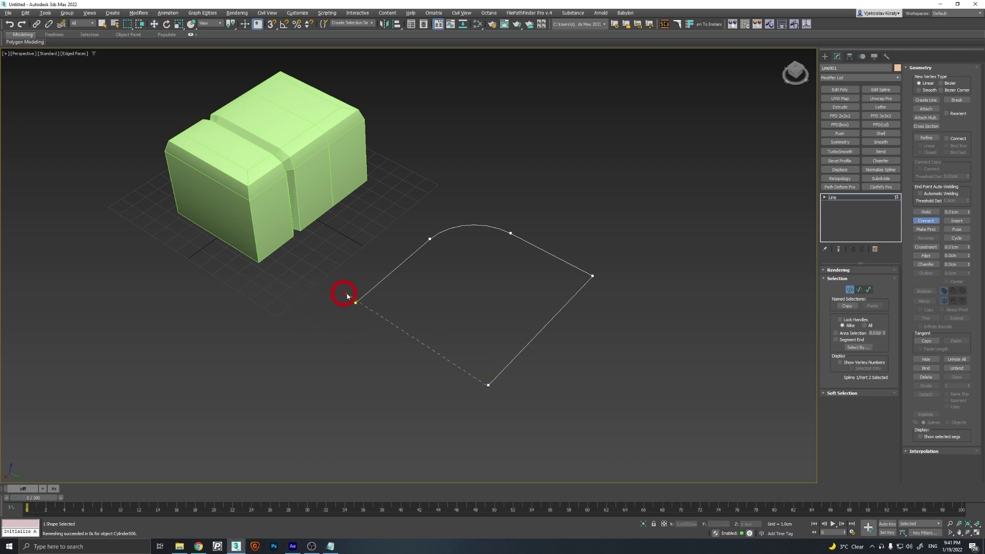
{"action": "left_click_drag", "start_coordinate": [356, 301], "coordinate": [356, 303]}
Step: Preview the spline quad menu again, then go to the Customize menu
{"action": "right_click", "coordinate": [492, 269]}
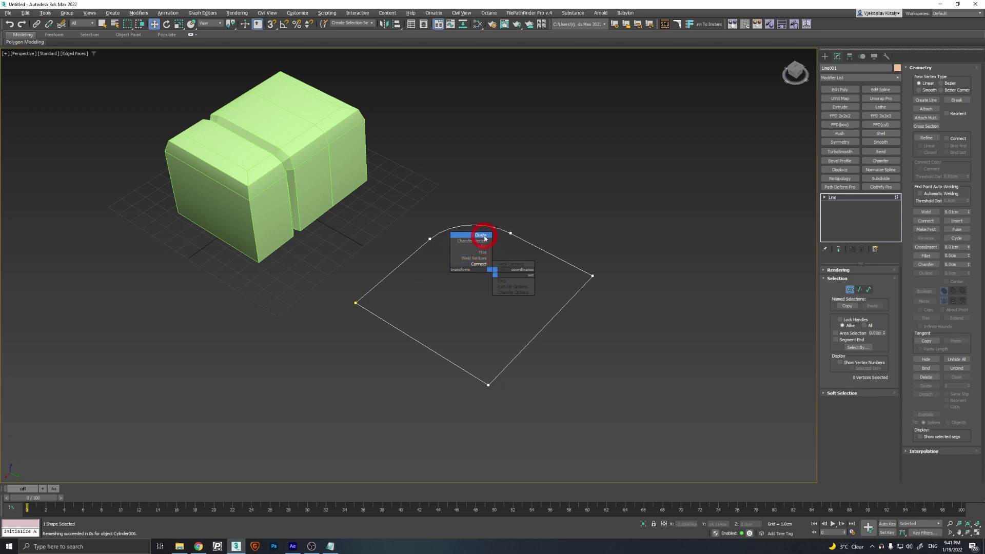
{"action": "left_click", "coordinate": [468, 305]}
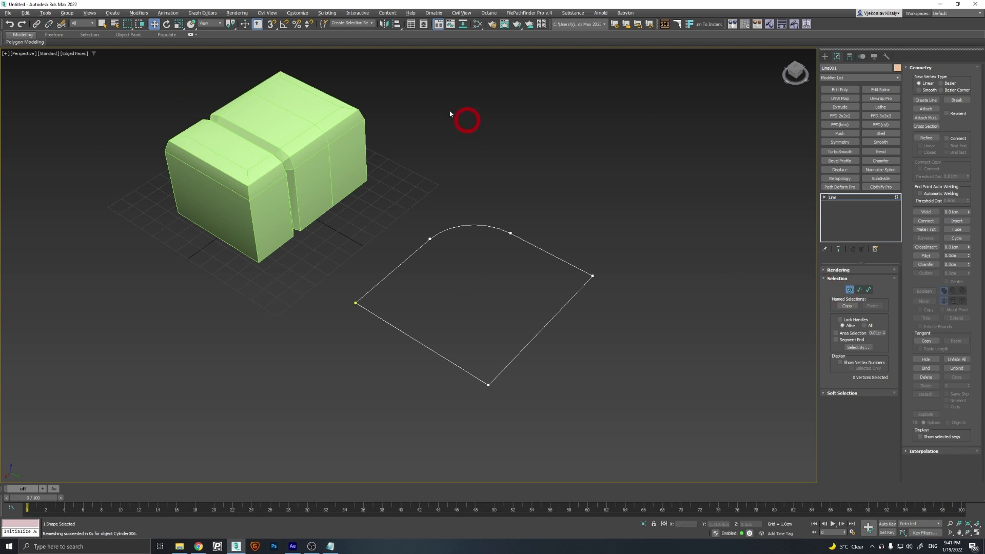
{"action": "left_click", "coordinate": [301, 13]}
Step: Open Customize User Interface and pick the Animation [Alt+RMB] quad set
{"action": "left_click", "coordinate": [310, 27]}
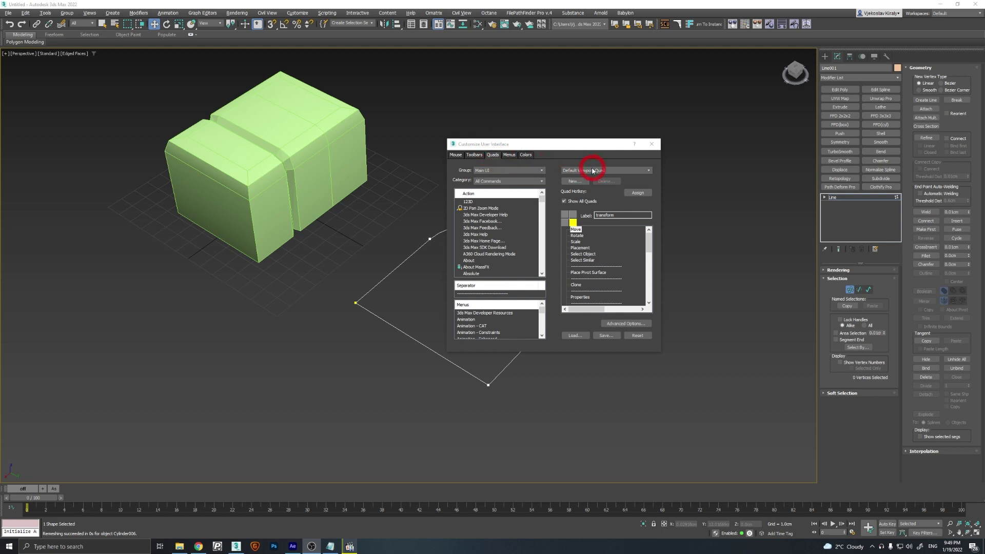
{"action": "left_click", "coordinate": [608, 172]}
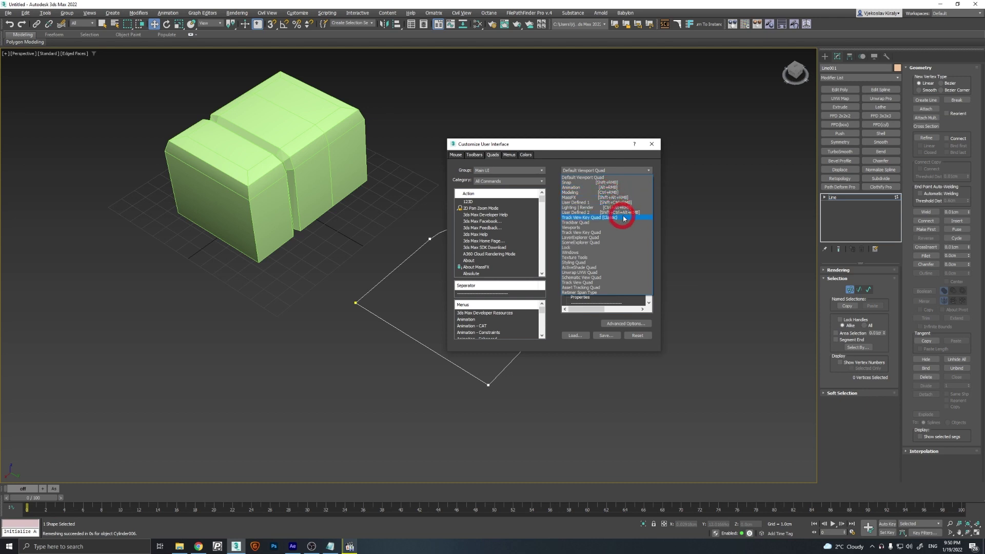
{"action": "left_click", "coordinate": [622, 188]}
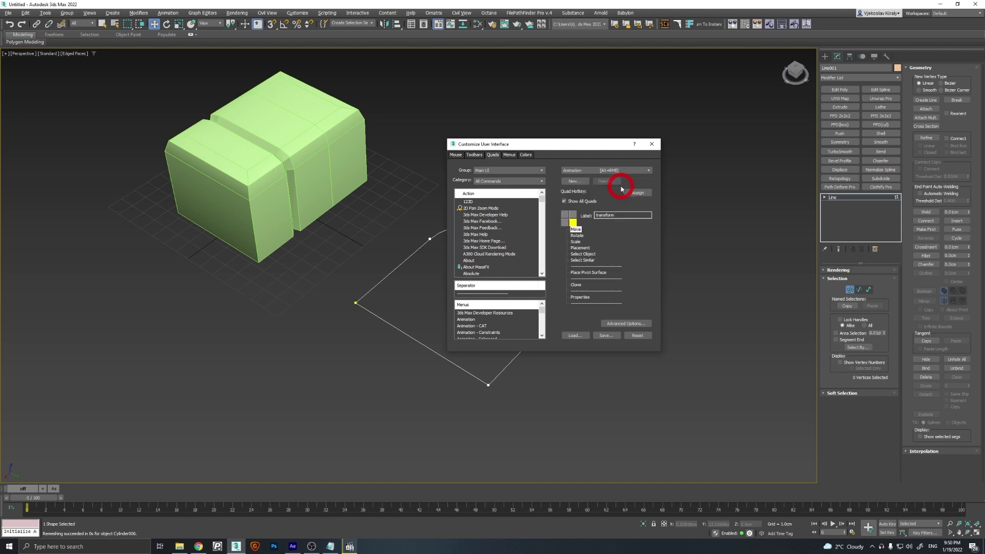
{"action": "scroll", "coordinate": [488, 223], "scroll_direction": "down", "scroll_amount": 2}
{"action": "scroll", "coordinate": [487, 223], "scroll_direction": "down", "scroll_amount": 2}
{"action": "scroll", "coordinate": [487, 225], "scroll_direction": "down", "scroll_amount": 2}
{"action": "scroll", "coordinate": [485, 225], "scroll_direction": "down", "scroll_amount": 2}
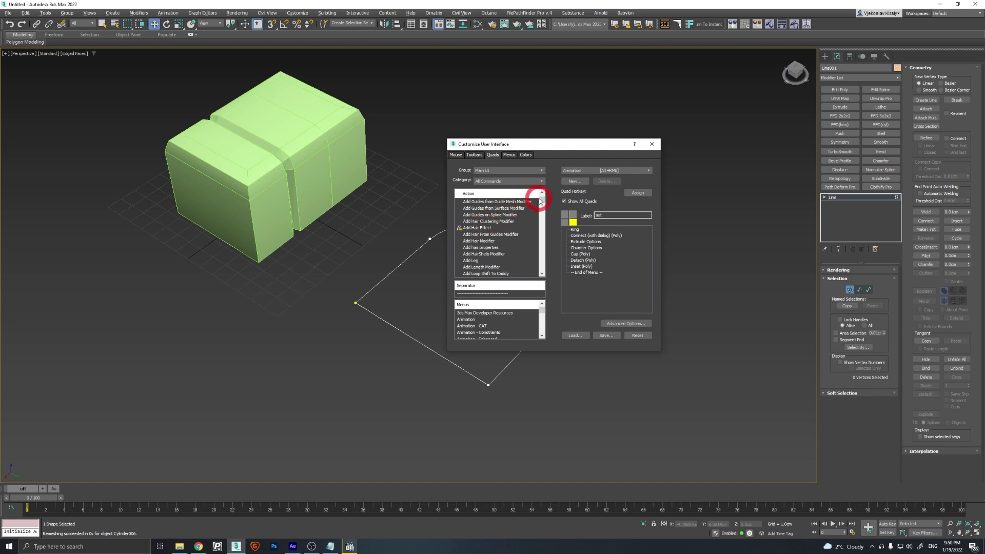
{"action": "left_click_drag", "start_coordinate": [540, 202], "coordinate": [539, 222]}
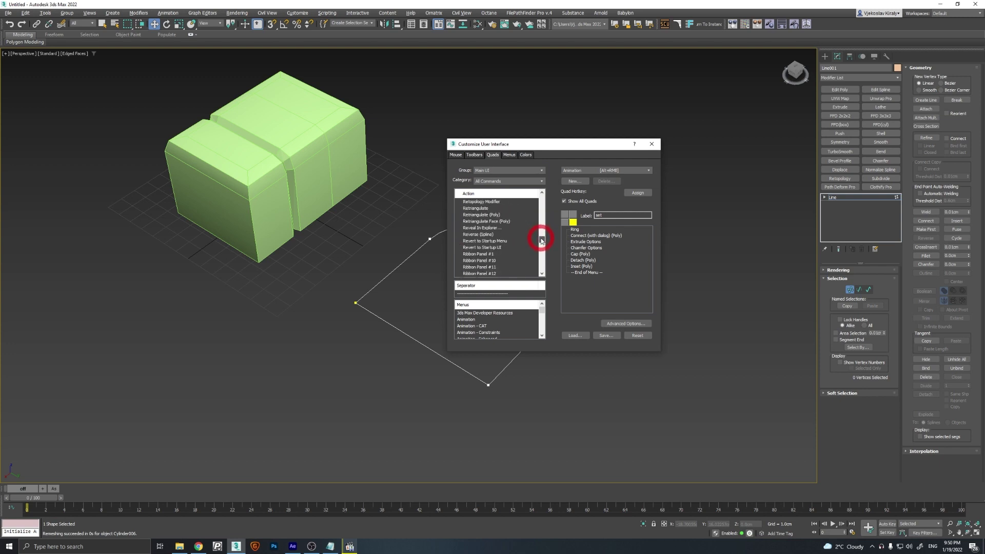
{"action": "left_click_drag", "start_coordinate": [540, 222], "coordinate": [541, 236]}
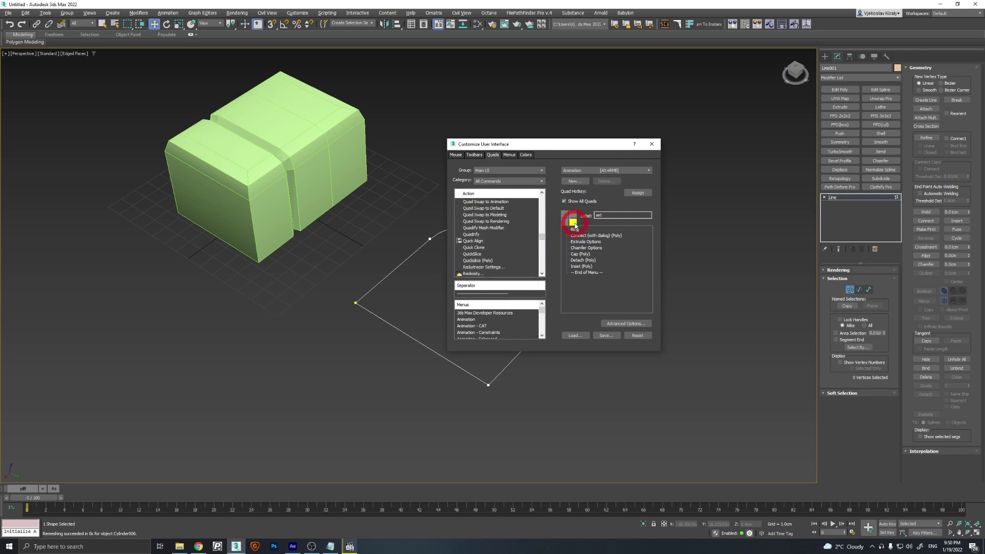
Step: Select the bottom-left pose quadrant and drag QuickSlice into its menu list
{"action": "left_click", "coordinate": [573, 215]}
{"action": "left_click", "coordinate": [565, 224]}
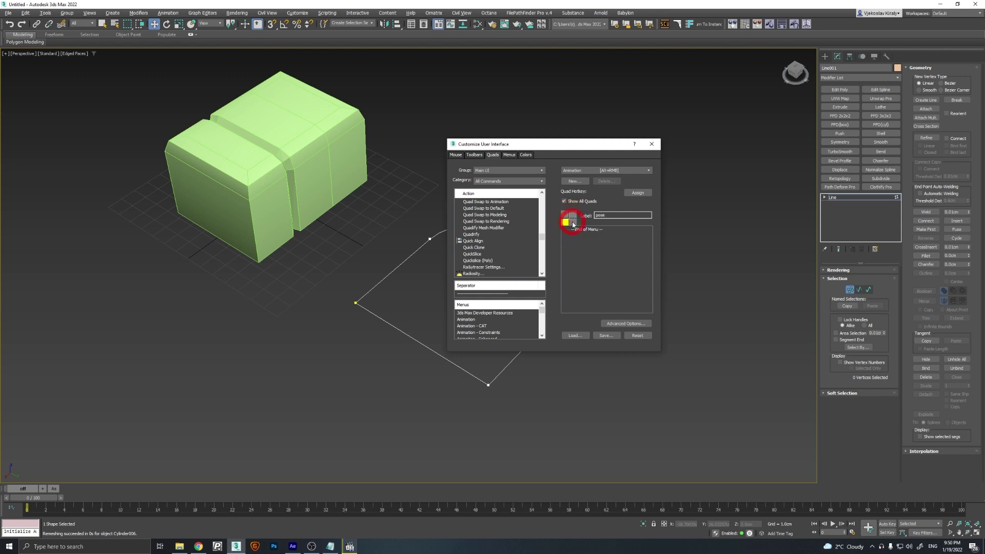
{"action": "left_click", "coordinate": [572, 223]}
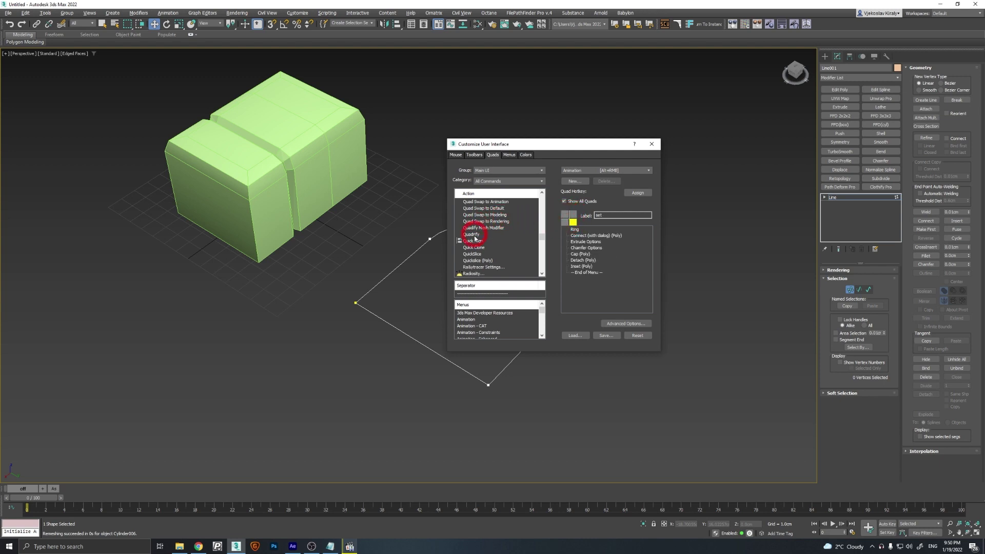
{"action": "left_click_drag", "start_coordinate": [474, 255], "coordinate": [518, 255]}
{"action": "left_click", "coordinate": [565, 223]}
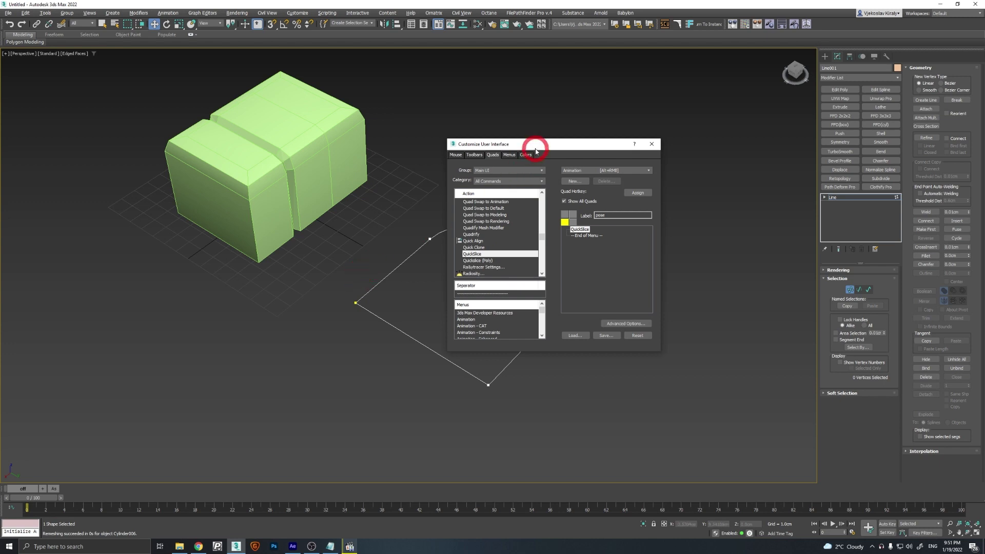
Step: Move the Customize User Interface dialog aside to uncover the spline and rearrange the quad menu panel
{"action": "mouse_move", "coordinate": [537, 149]}
{"action": "left_mouse_down"}
{"action": "mouse_move", "coordinate": [563, 124]}
{"action": "mouse_move", "coordinate": [648, 89]}
{"action": "left_mouse_up"}
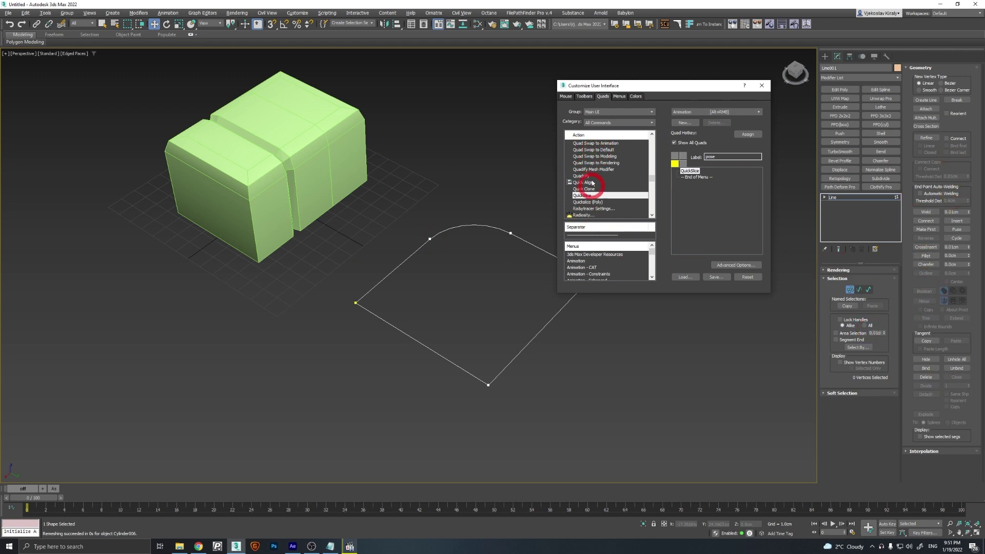
{"action": "left_click_drag", "start_coordinate": [652, 180], "coordinate": [635, 175]}
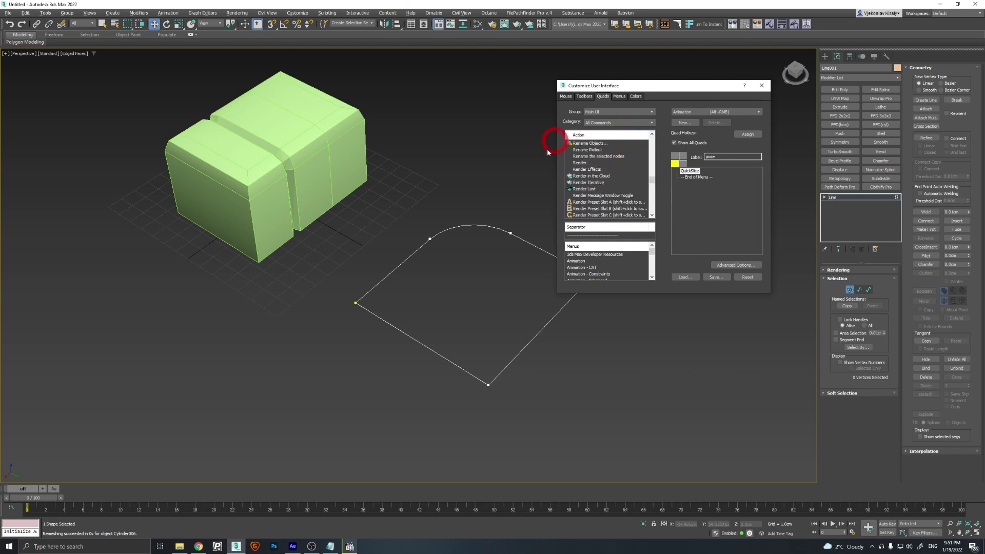